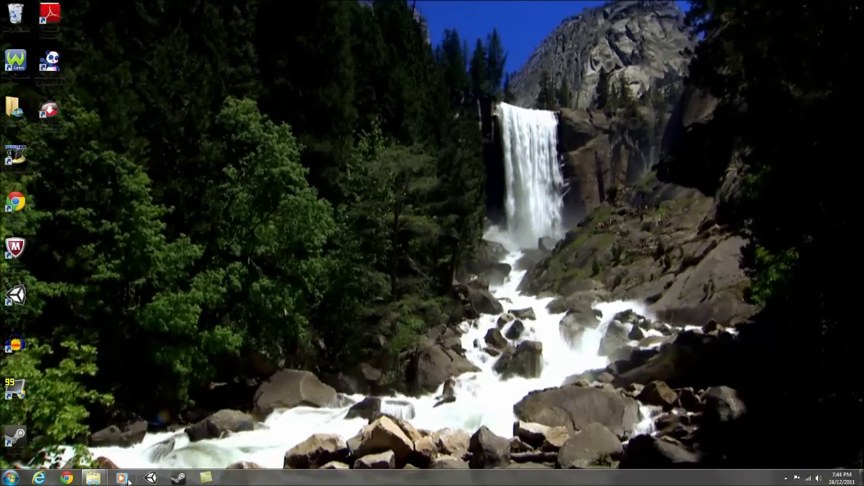
Step: Bring the Samsung (G:) drive and Computer windows back up side by side
left_click(61, 408)
mouse_move(94, 477)
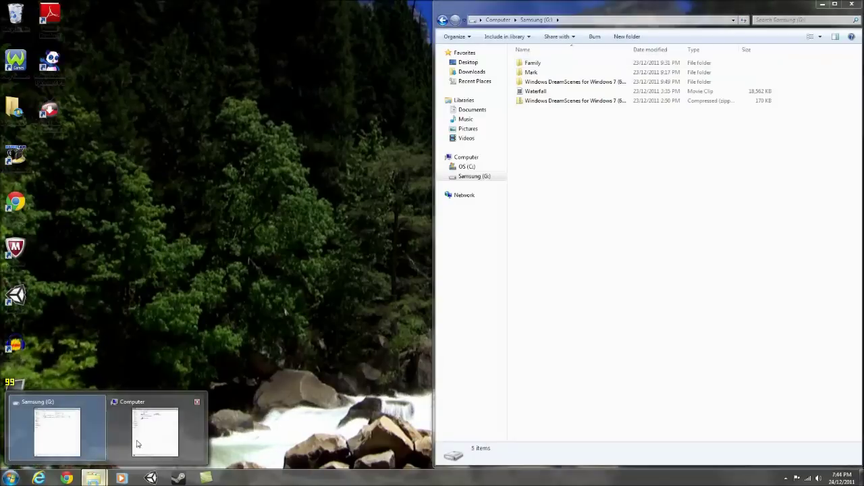
left_click(155, 428)
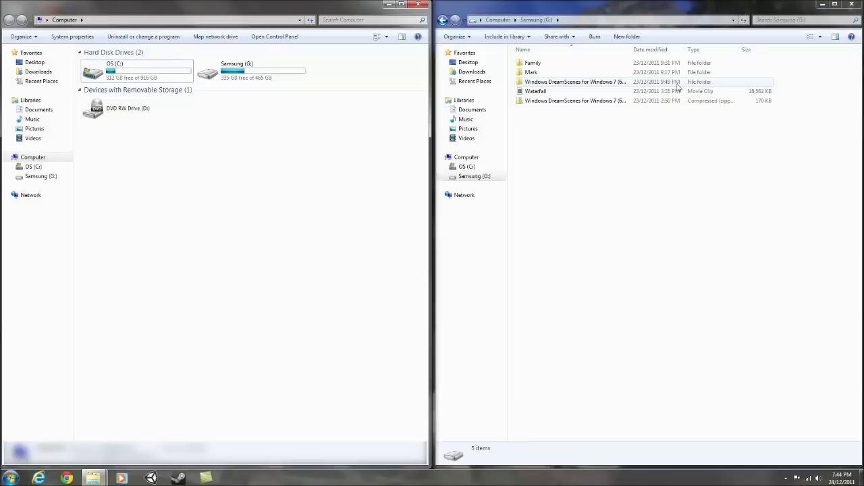
Step: Open the extracted Windows DreamScenes for Windows 7 (64-bit) folder and its 64-bit subfolder
left_click(550, 102)
right_click(550, 102)
key("Escape")
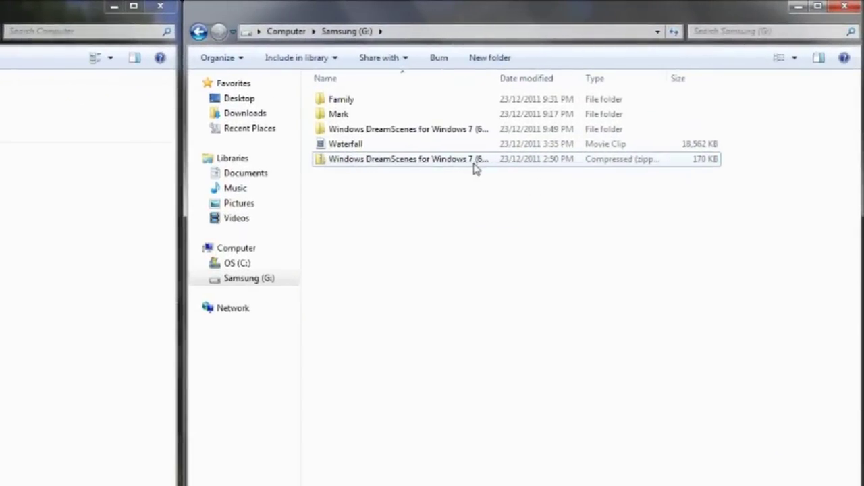
right_click(408, 161)
left_click(359, 232)
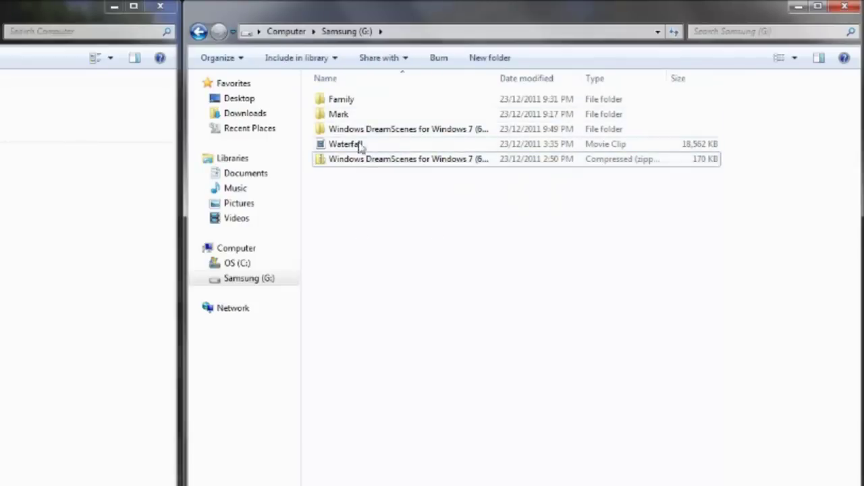
double_click(354, 128)
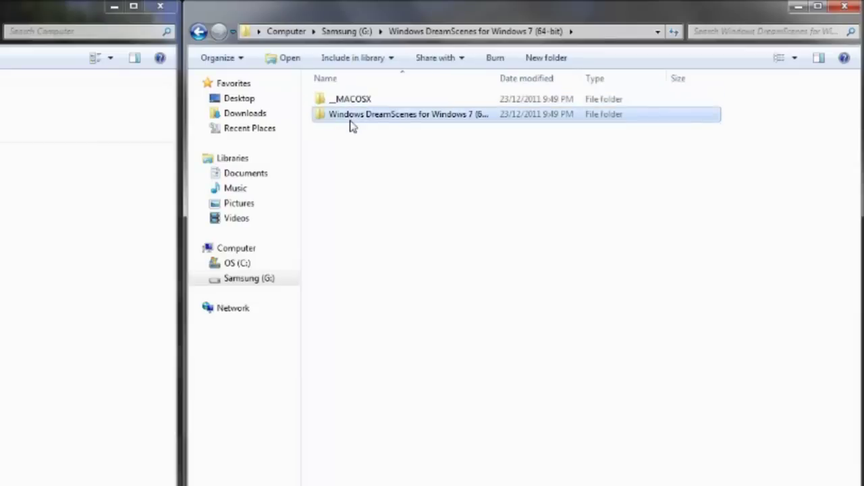
double_click(350, 116)
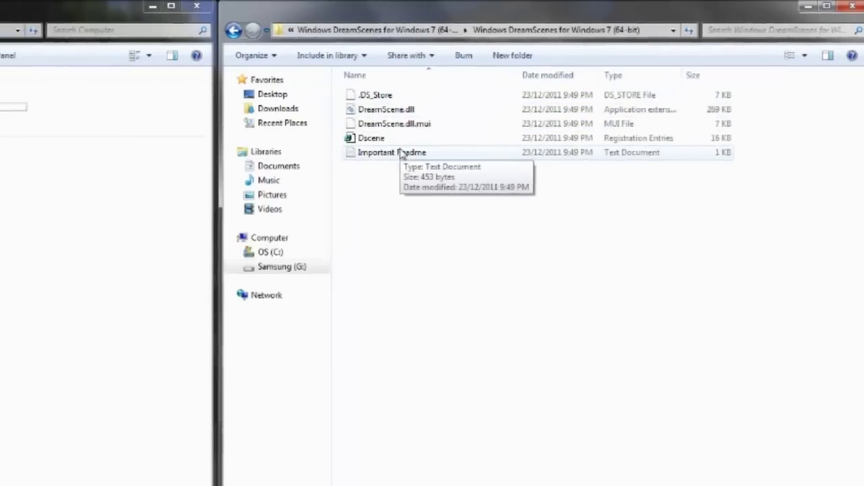
double_click(374, 159)
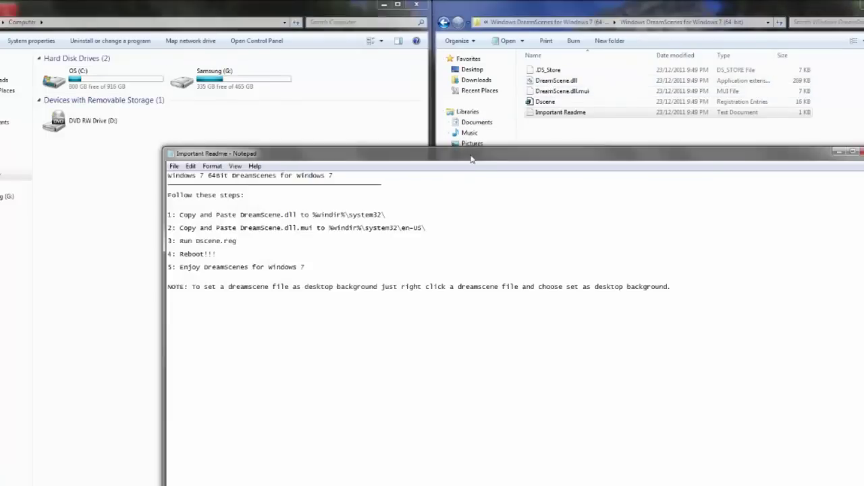
left_click_drag(421, 156, 304, 143)
left_click(565, 83)
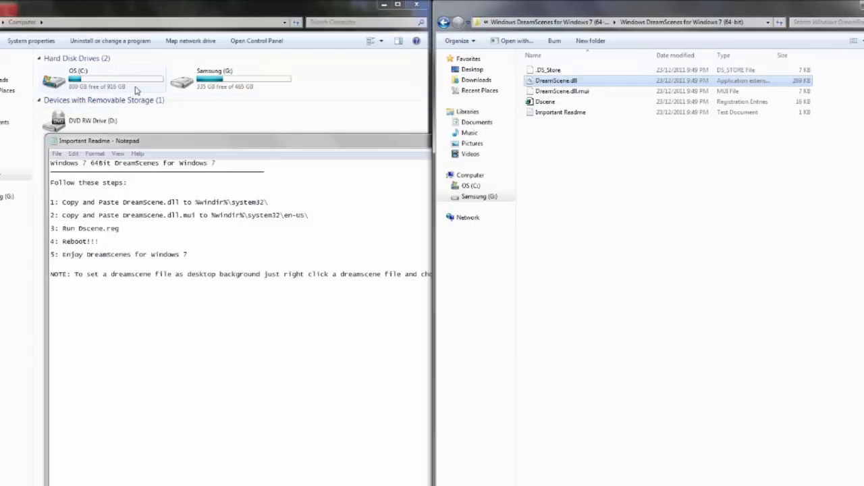
left_click(567, 94)
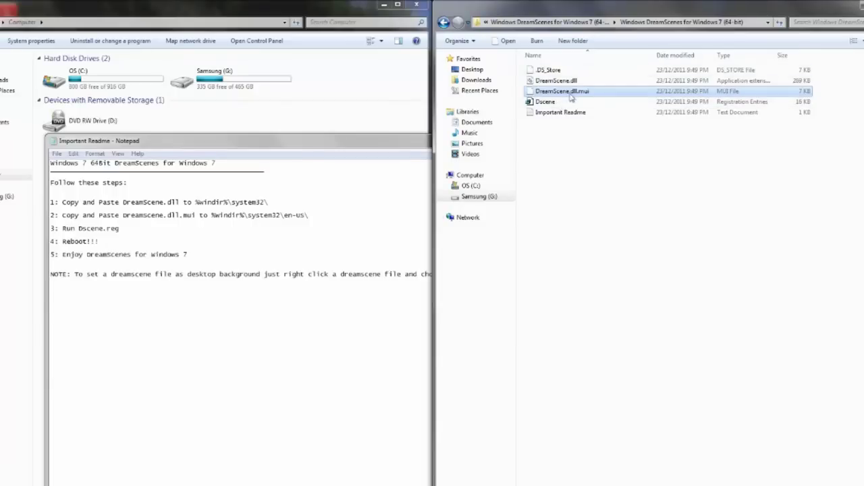
left_click(365, 145)
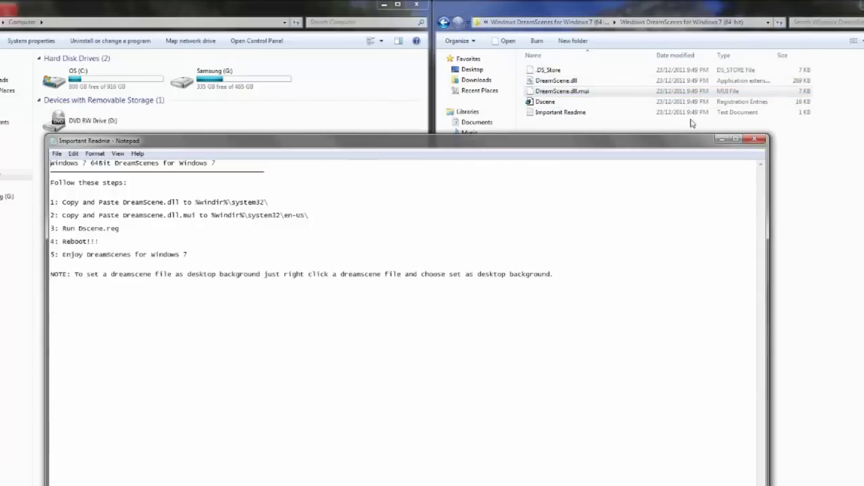
left_click(754, 141)
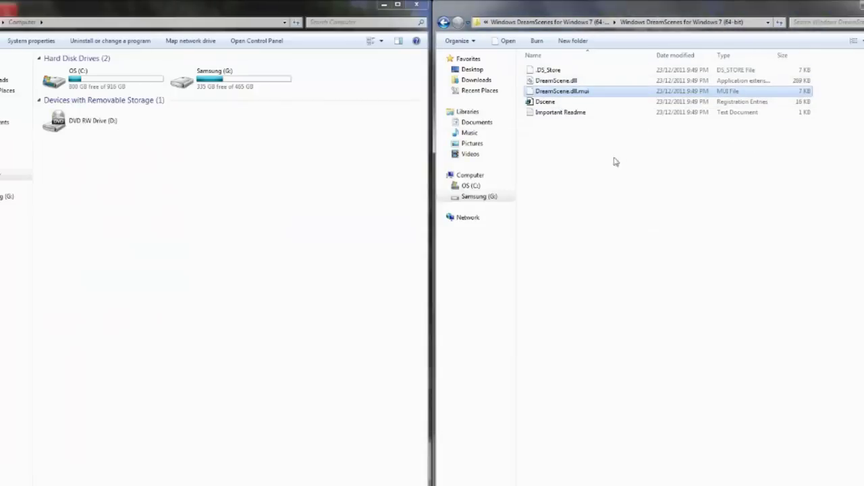
left_click(554, 105)
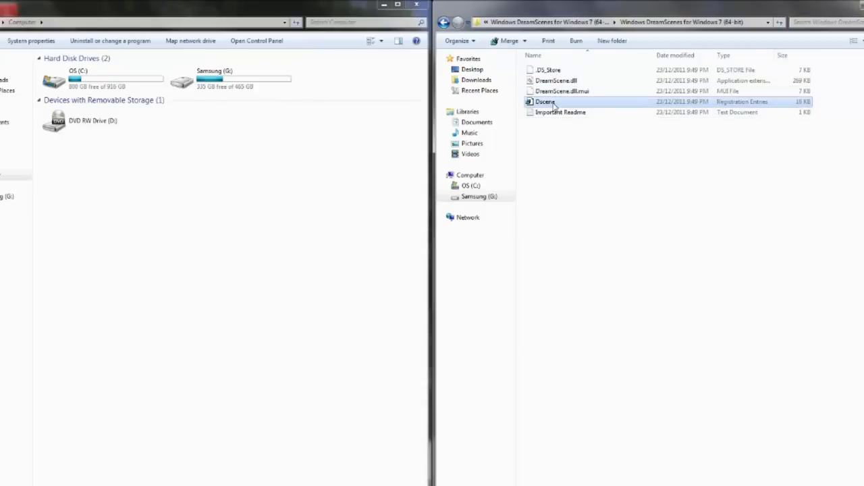
left_click(617, 144)
Step: Copy DreamScene.dll from the DreamScenes folder
left_click(576, 82)
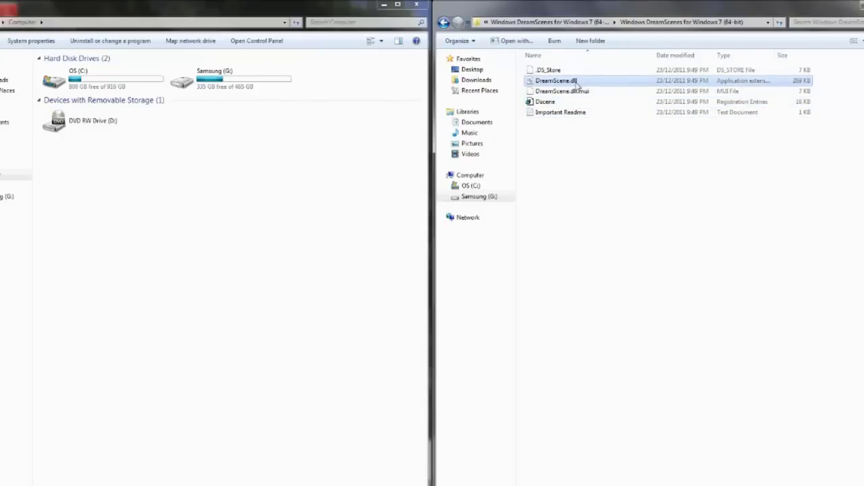
right_click(577, 82)
left_click(601, 168)
left_click(602, 168)
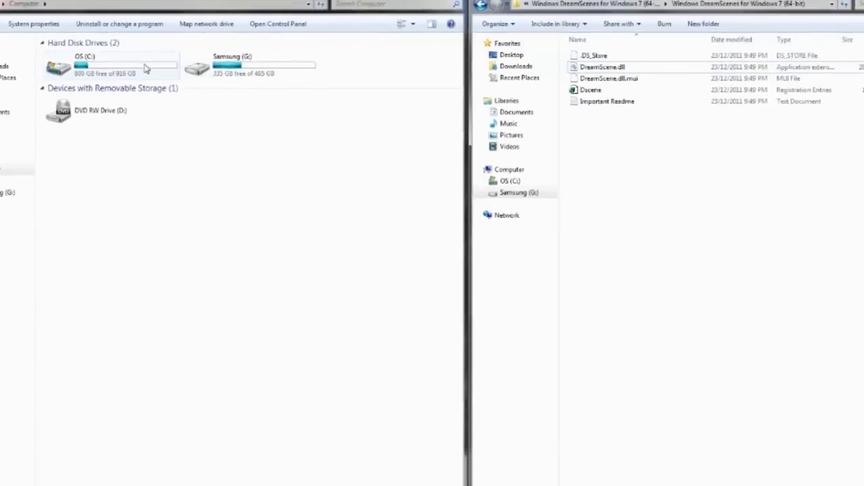
Step: Browse in the second window to the Windows folder on the OS (C:) drive
double_click(145, 68)
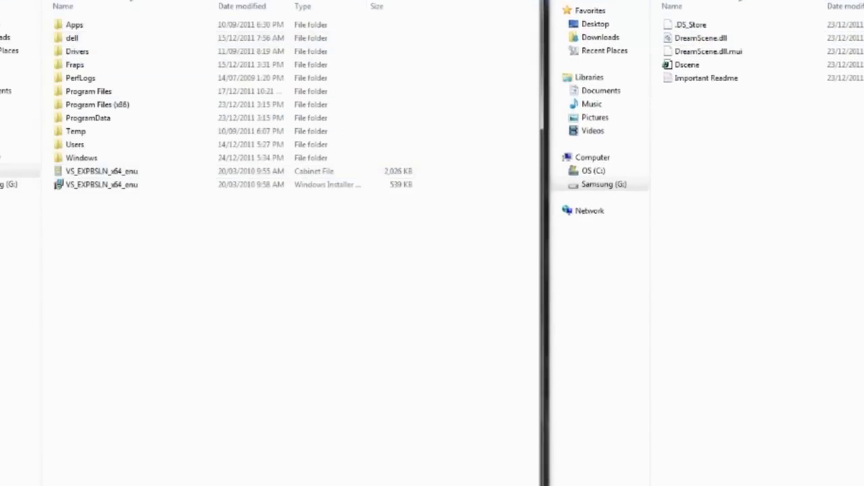
key("alt+Left")
double_click(120, 31)
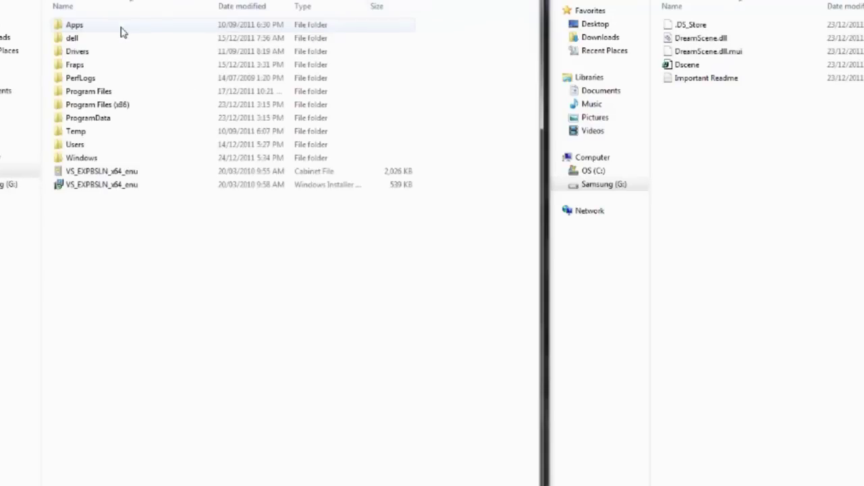
double_click(94, 157)
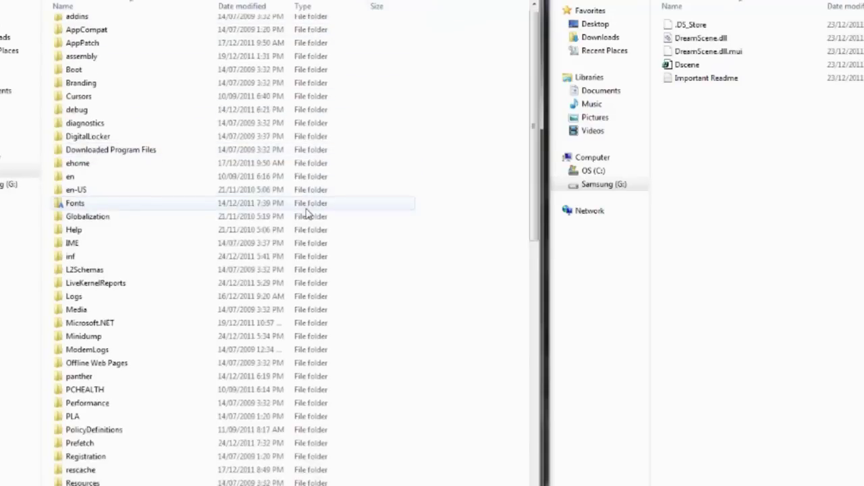
scroll(290, 331, "down", 6)
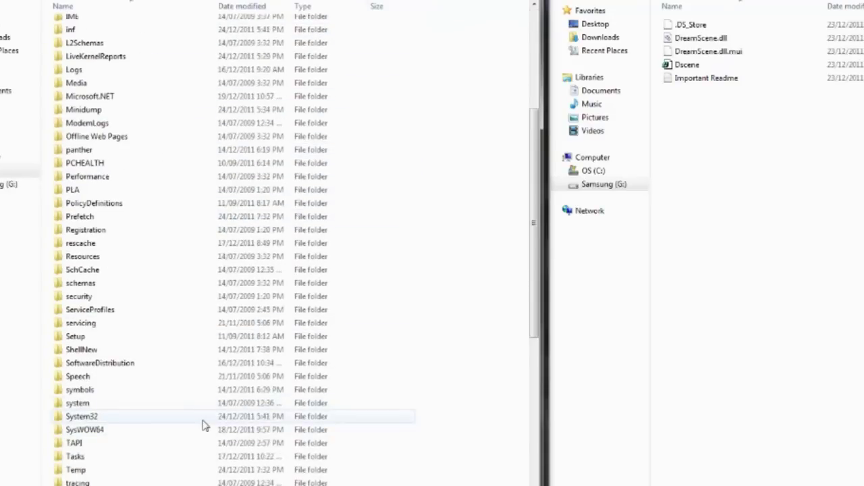
scroll(202, 424, "up", 10)
right_click(416, 283)
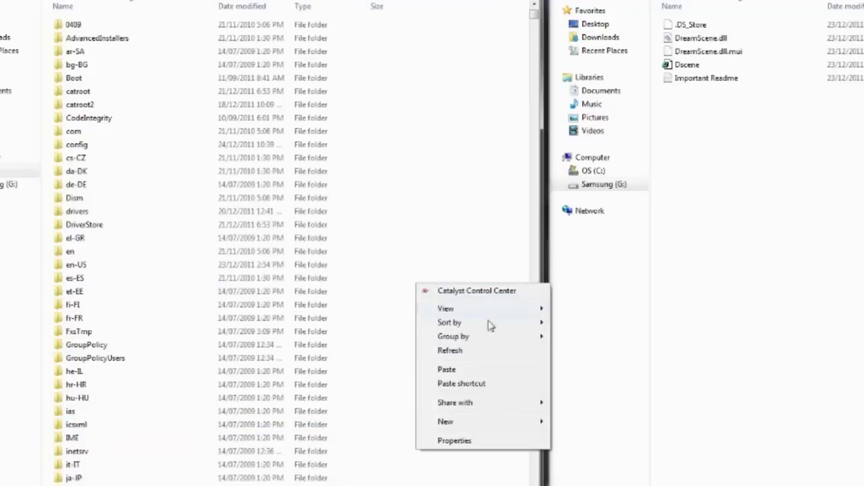
left_click(459, 256)
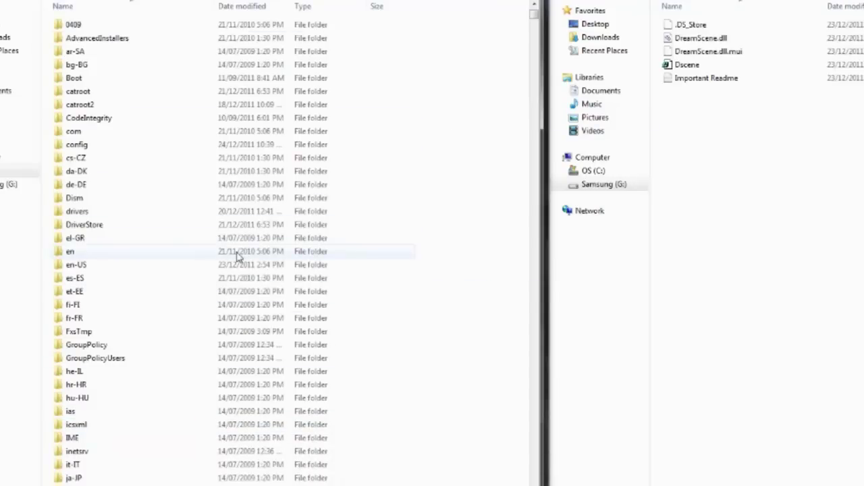
Step: Copy DreamScene.dll.mui and paste it into the System32 en-US folder
left_click(703, 52)
right_click(703, 53)
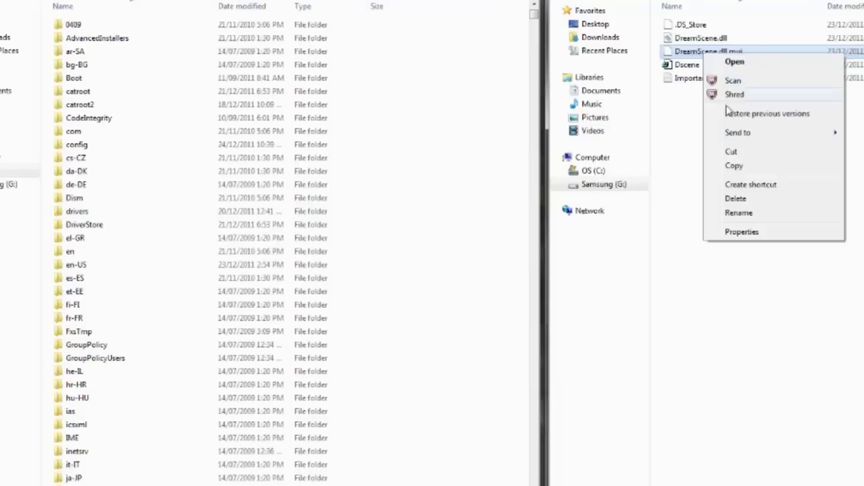
left_click(751, 169)
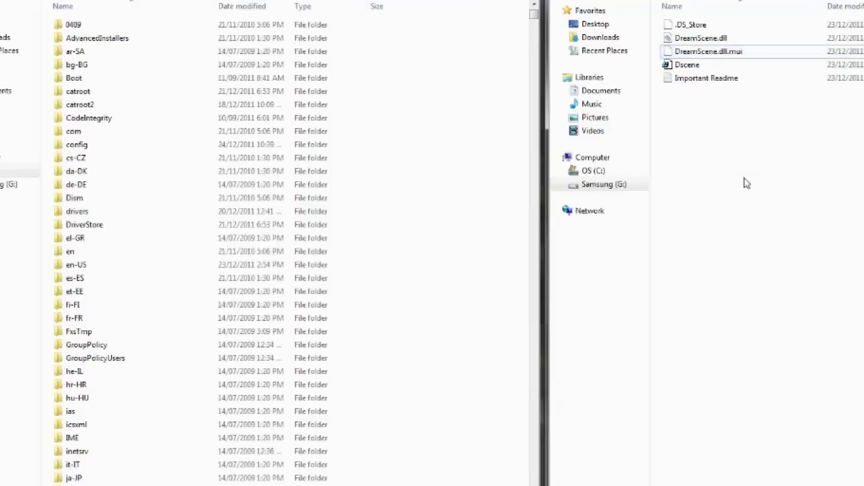
double_click(106, 267)
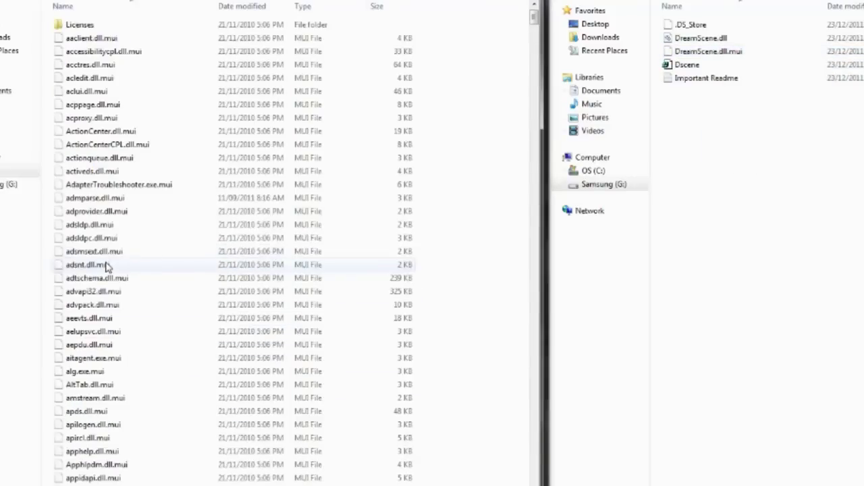
key("BackSpace")
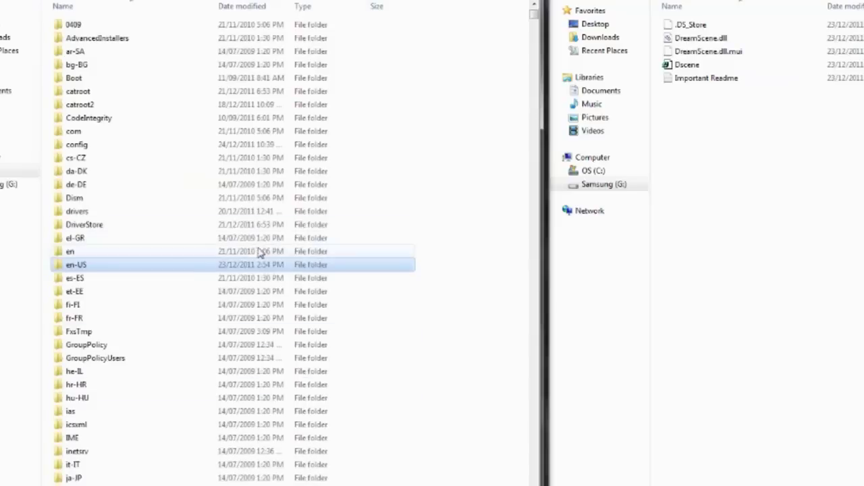
double_click(227, 267)
right_click(452, 330)
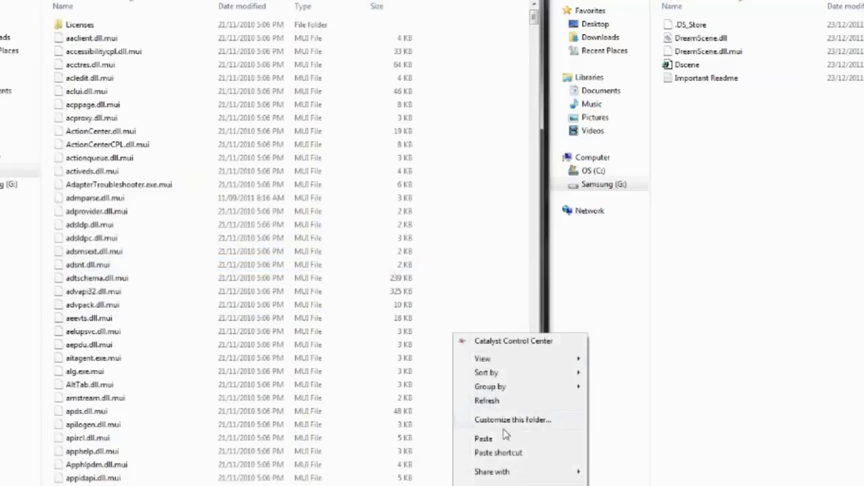
left_click(507, 434)
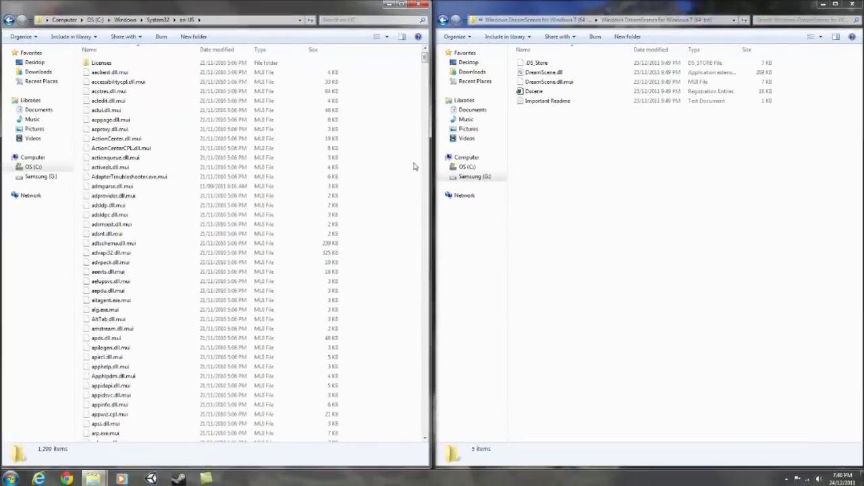
Step: Close the en-US window, centre the DreamScenes window and go back to Samsung (G:)
left_click(421, 4)
left_click_drag(458, 8, 270, 50)
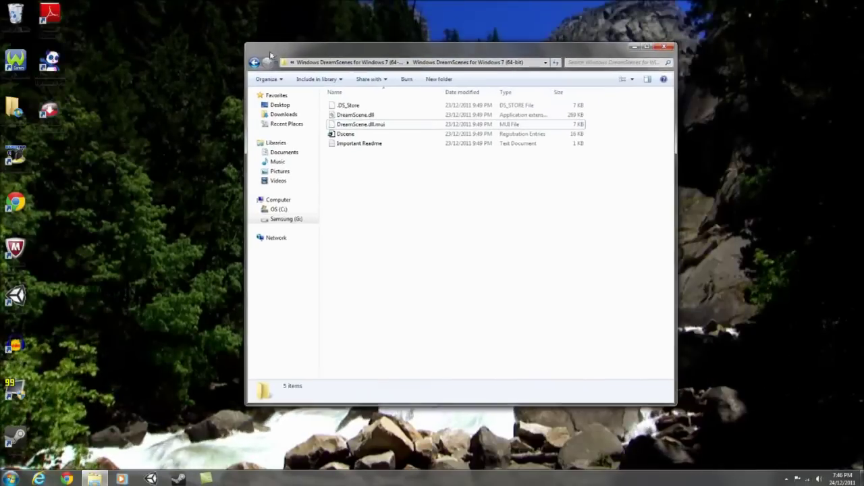
left_click(434, 137)
left_click(509, 218)
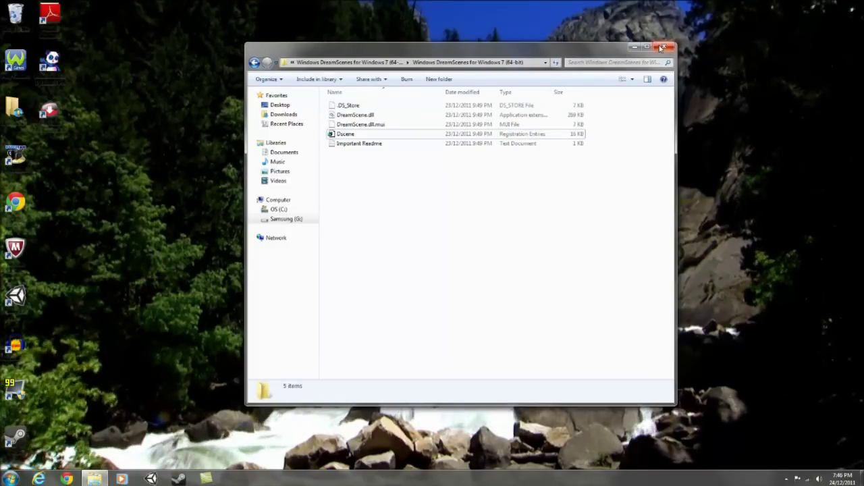
left_click(253, 62)
left_click(488, 187)
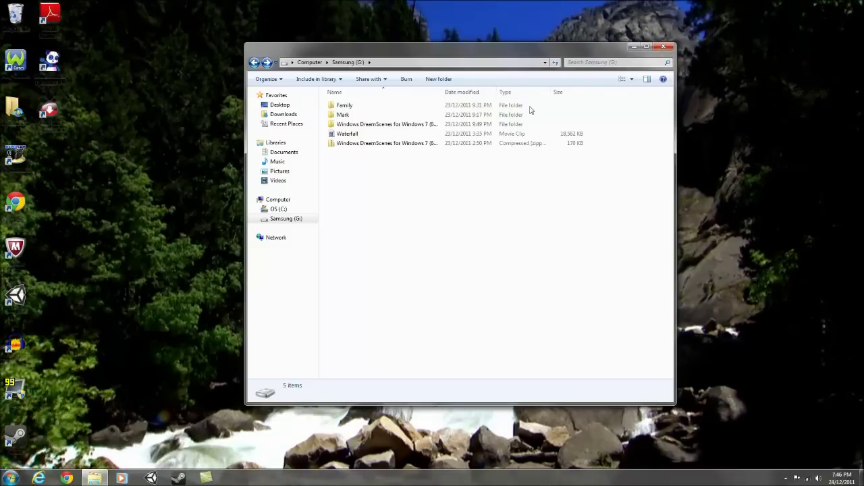
left_click(515, 135)
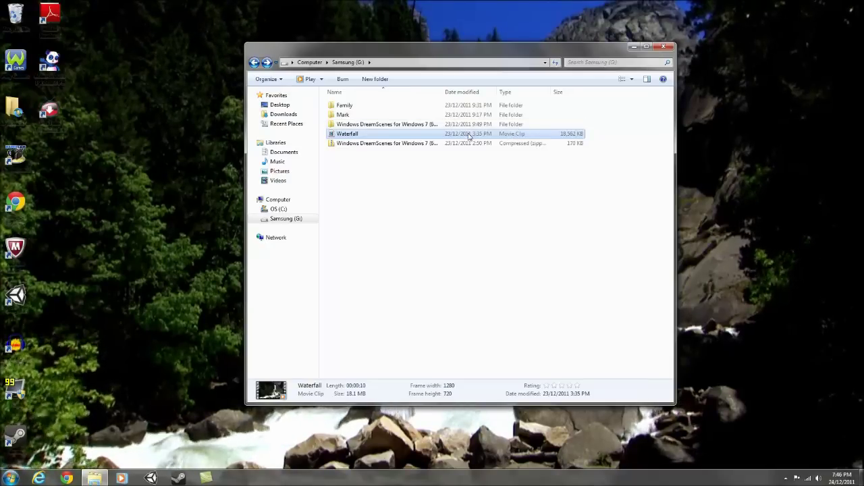
right_click(402, 137)
left_click(630, 218)
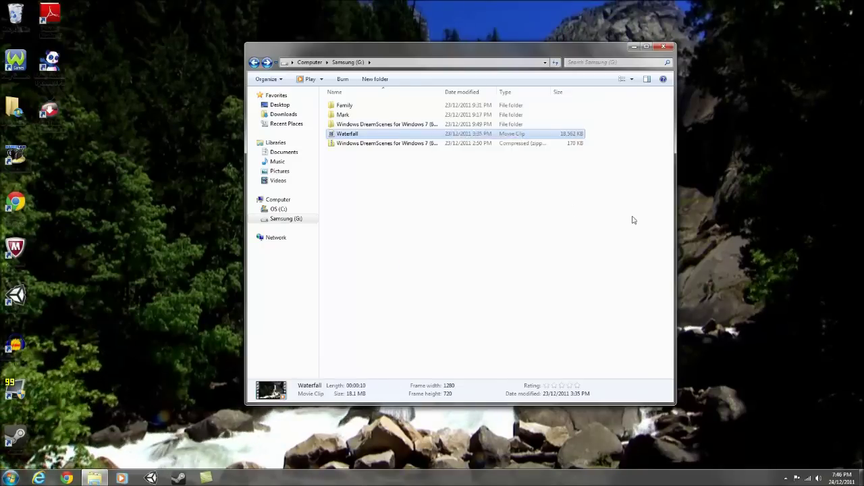
left_click(444, 135)
right_click(443, 135)
left_click(391, 166)
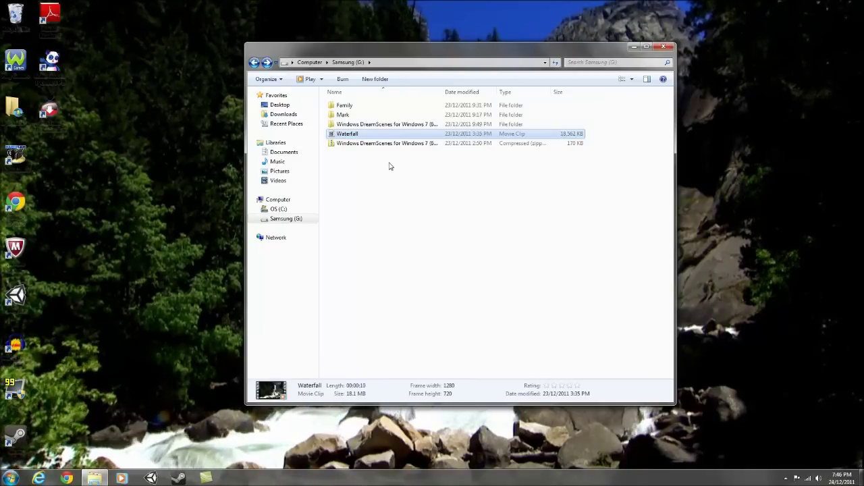
left_click(392, 166)
left_click_drag(405, 50, 449, 71)
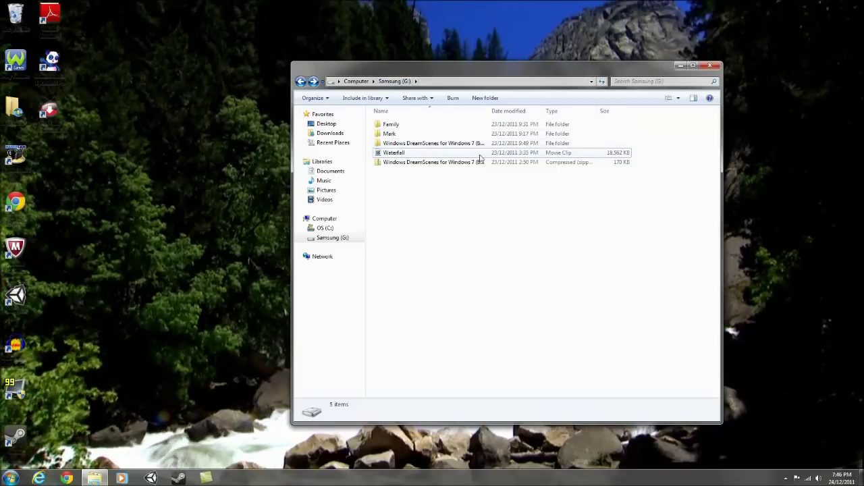
left_click_drag(525, 68, 538, 39)
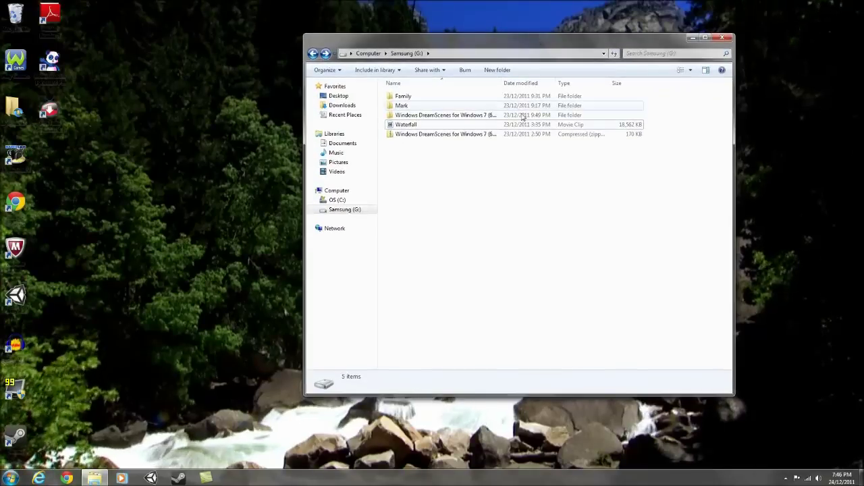
left_click(521, 127)
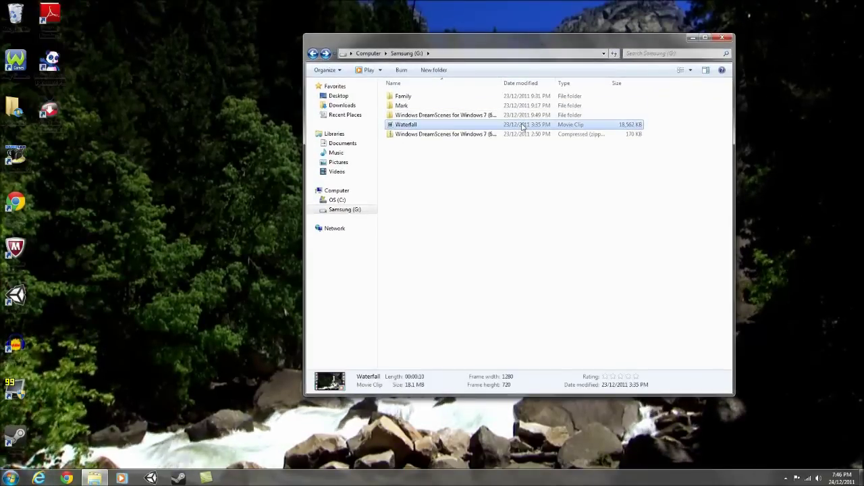
Step: Set the Waterfall clip as the desktop background and close the Samsung (G:) window
right_click(522, 127)
left_click(476, 141)
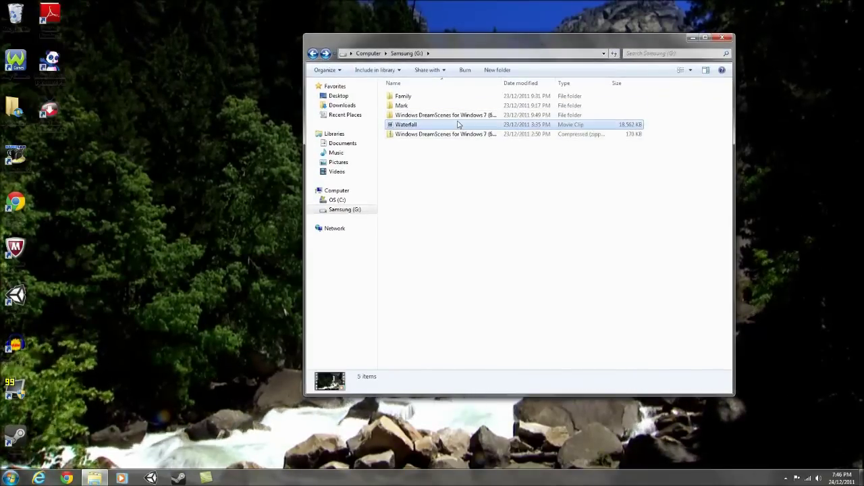
right_click(458, 124)
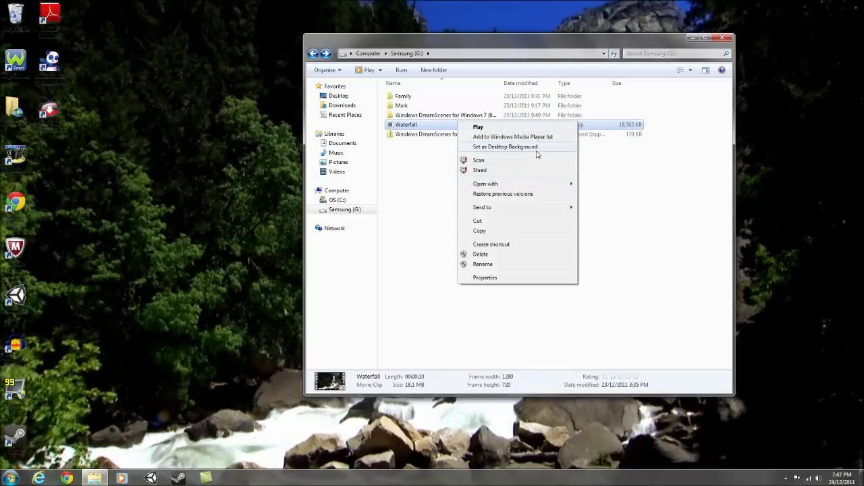
left_click(644, 172)
left_click(721, 37)
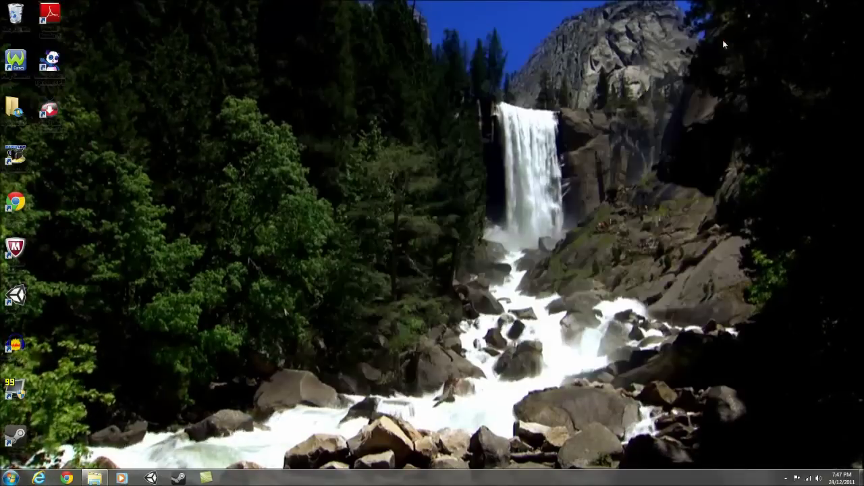
left_click_drag(837, 1, 480, 272)
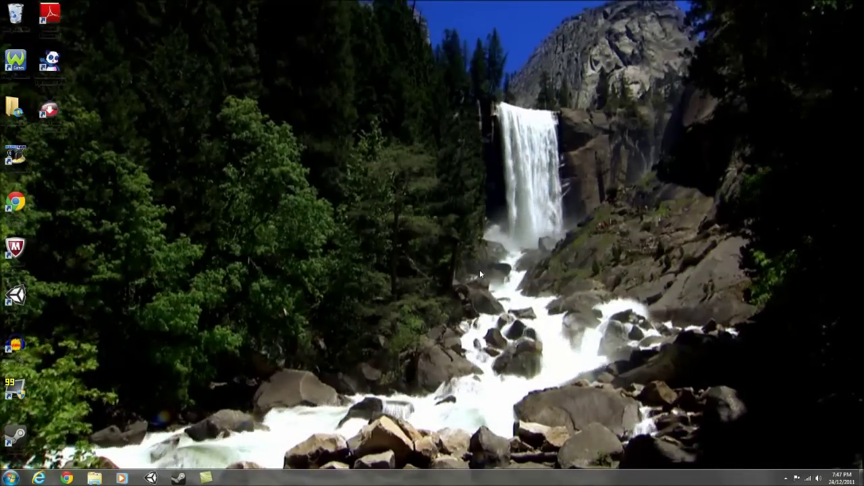